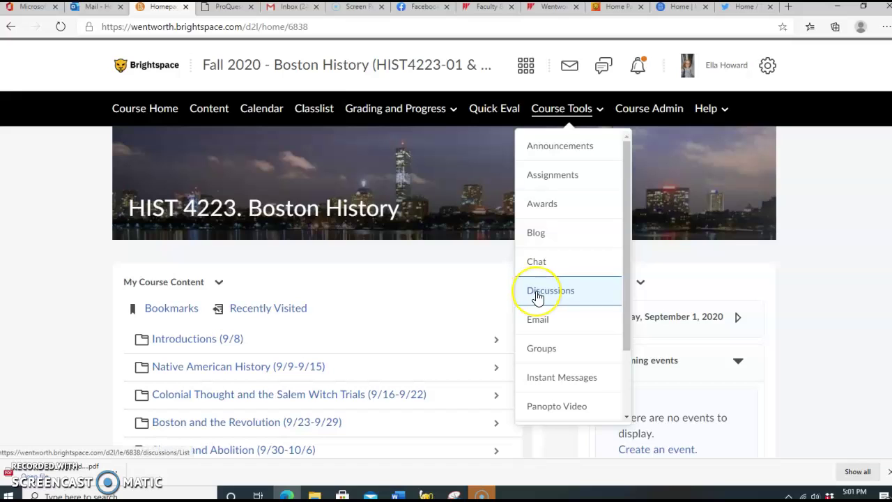
Create a new forum in the course's discussions and title it "Course Discussions"
{"action": "left_click", "coordinate": [538, 296]}
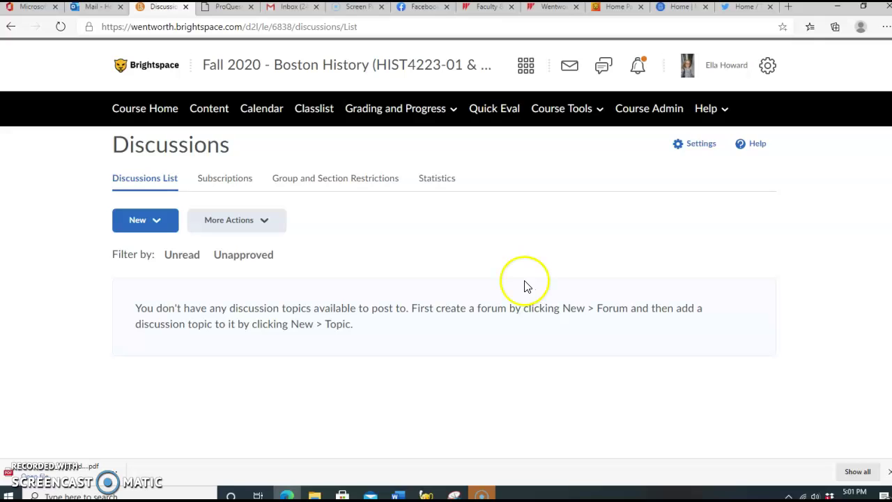
{"action": "left_click", "coordinate": [161, 223]}
{"action": "left_click", "coordinate": [157, 255]}
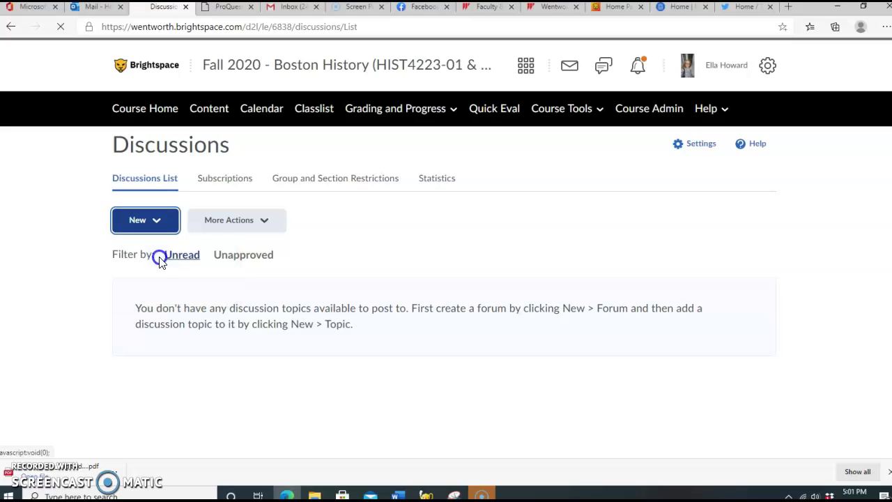
{"action": "left_click", "coordinate": [210, 305]}
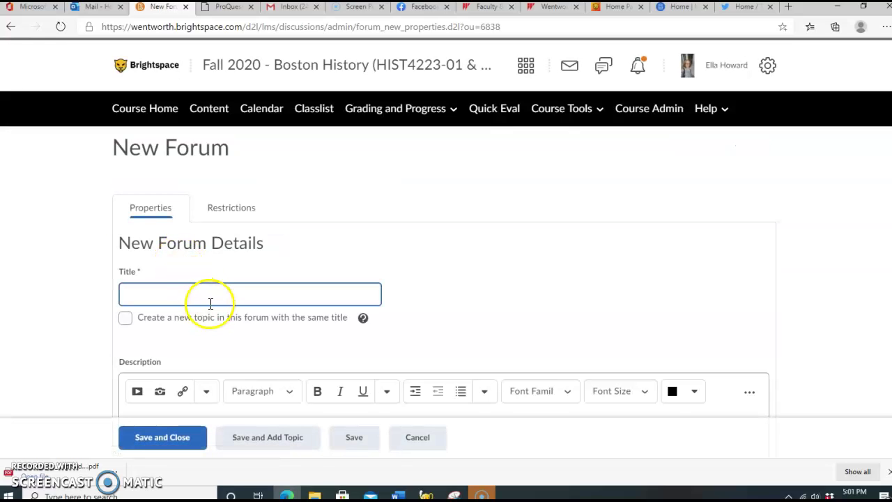
{"action": "left_click", "coordinate": [209, 301]}
{"action": "type", "text": "V"}
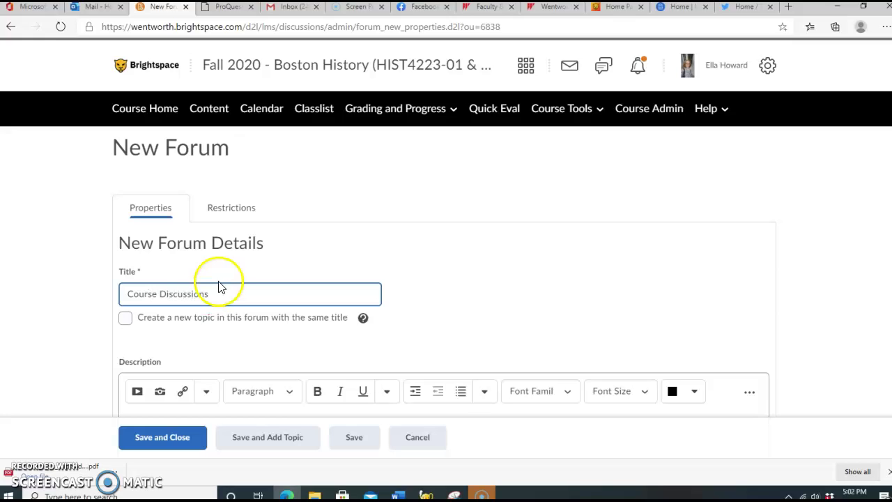
Require users to start a thread before reading and replying to others in each topic, and save the forum
{"action": "scroll", "coordinate": [223, 286], "scroll_direction": "down", "scroll_amount": 3}
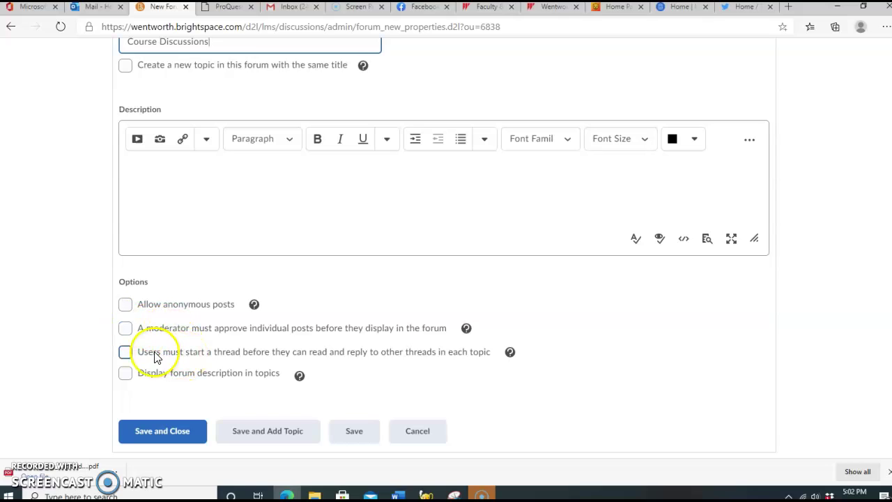
{"action": "left_click", "coordinate": [126, 353]}
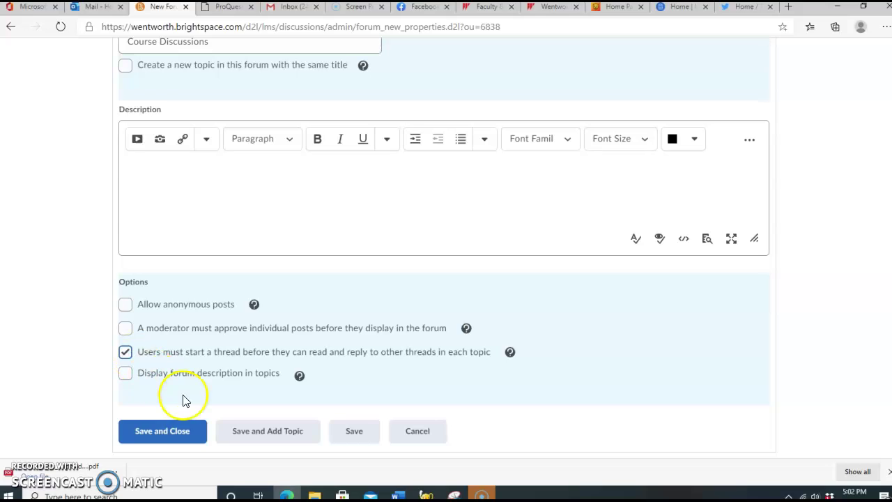
{"action": "left_click", "coordinate": [192, 444]}
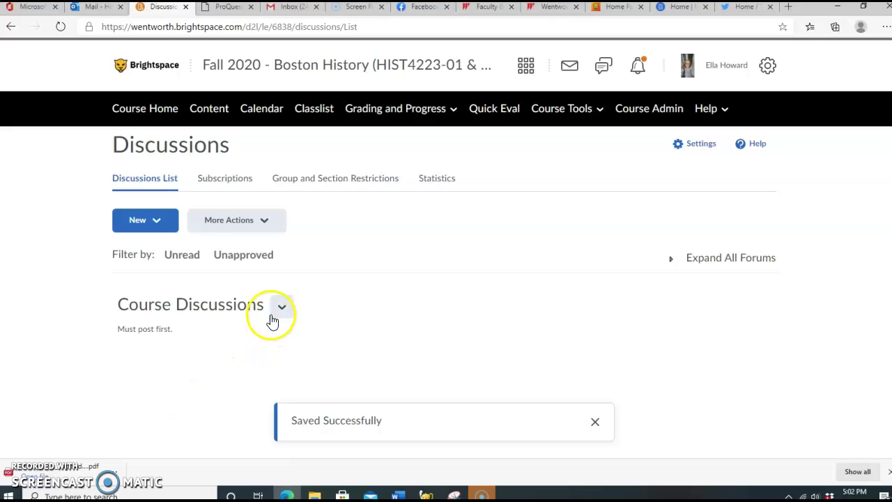
Start a new discussion topic and assign it to the Course Discussions forum
{"action": "left_click", "coordinate": [162, 226]}
{"action": "left_click", "coordinate": [149, 298]}
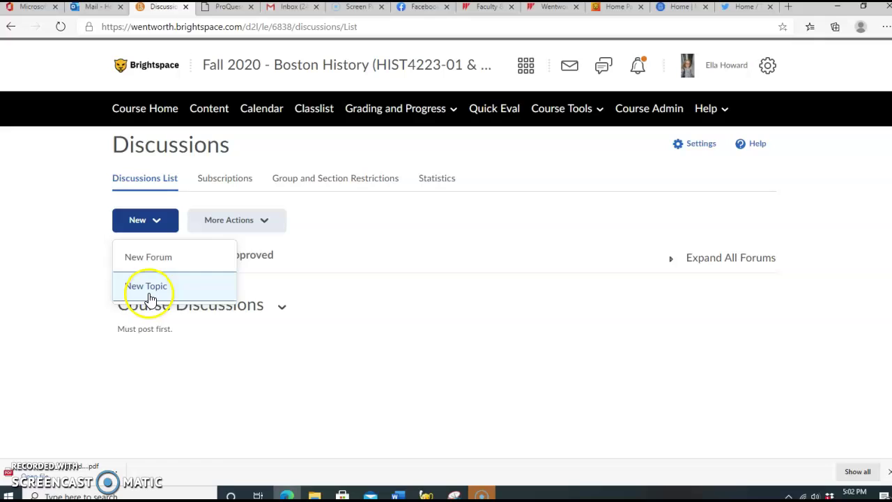
{"action": "left_click", "coordinate": [550, 243]}
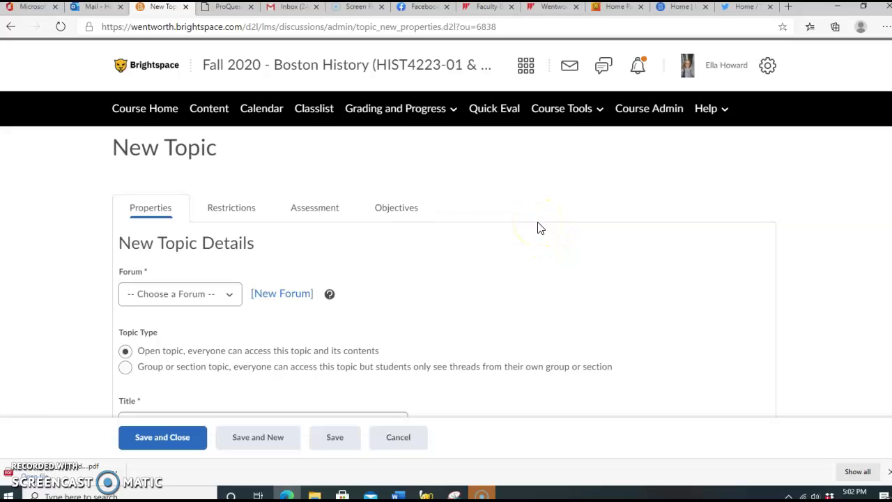
{"action": "left_click", "coordinate": [522, 225]}
{"action": "left_click", "coordinate": [233, 298]}
{"action": "left_click", "coordinate": [228, 324]}
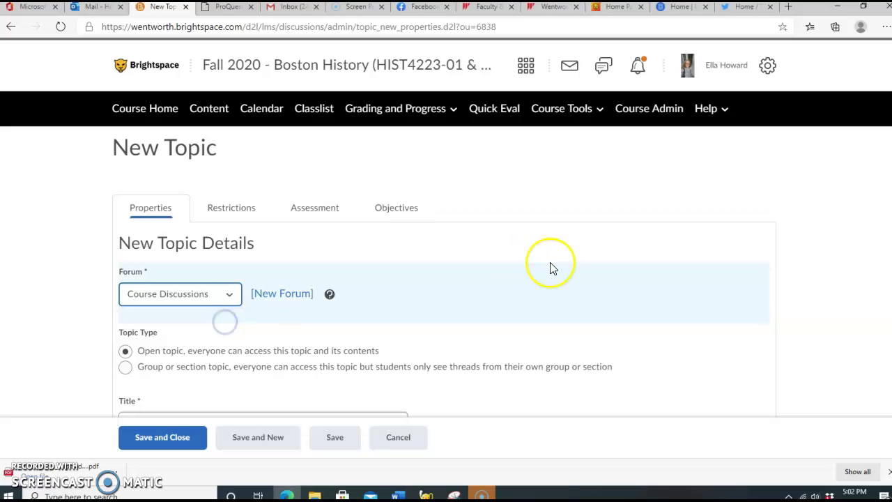
Title the topic "Native American Herbal Medicine" and require users to start a thread before reading and replying to other threads
{"action": "scroll", "coordinate": [550, 268], "scroll_direction": "down", "scroll_amount": 1}
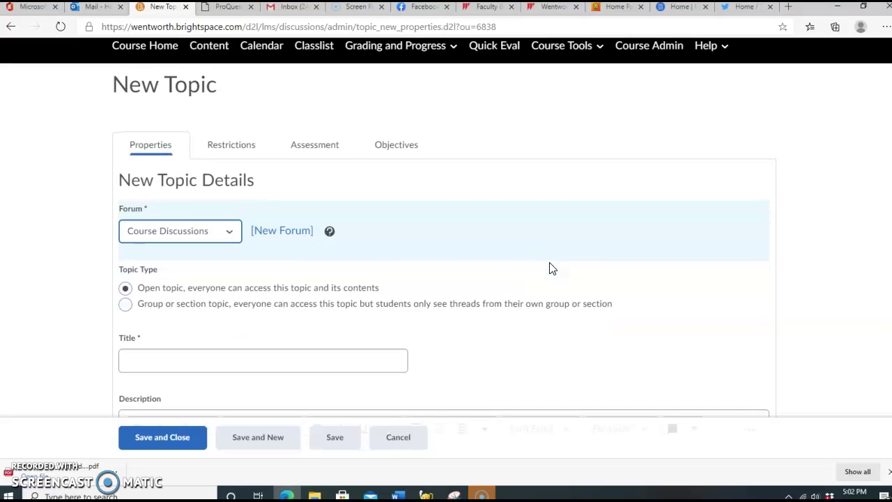
{"action": "scroll", "coordinate": [550, 268], "scroll_direction": "down", "scroll_amount": 3}
{"action": "left_click", "coordinate": [319, 238]}
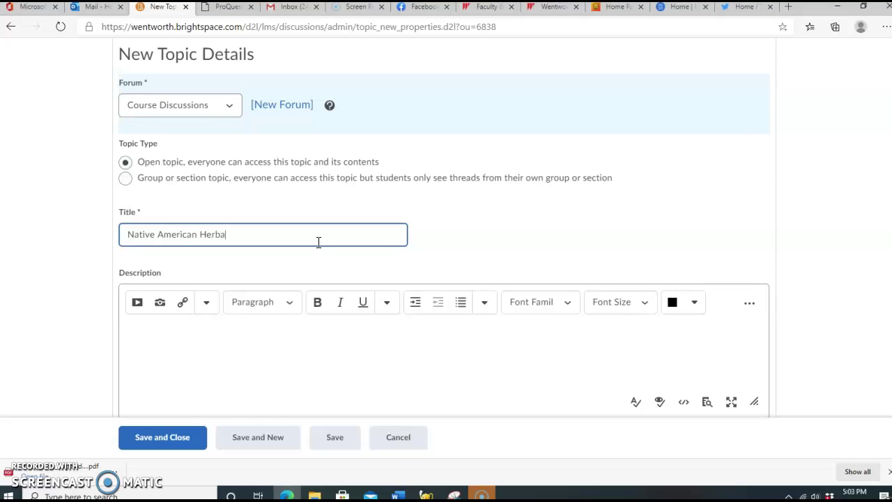
{"action": "left_click", "coordinate": [324, 236]}
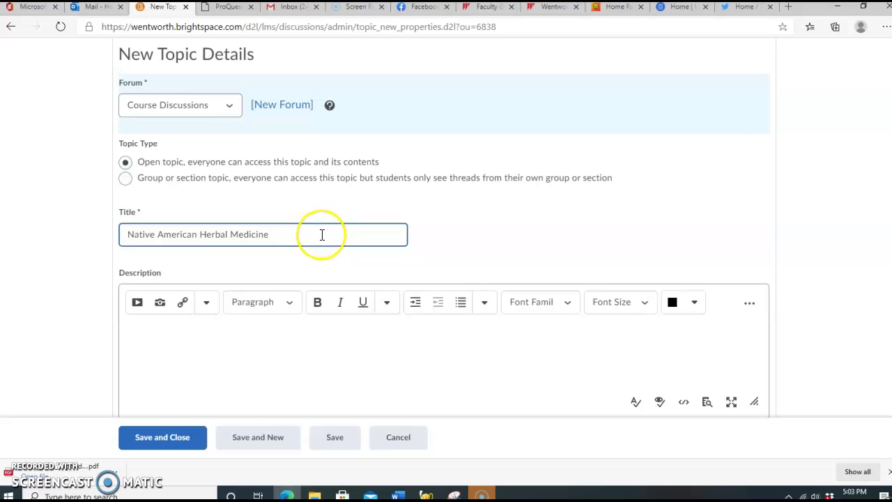
{"action": "scroll", "coordinate": [321, 237], "scroll_direction": "down", "scroll_amount": 2}
{"action": "left_click", "coordinate": [137, 179]}
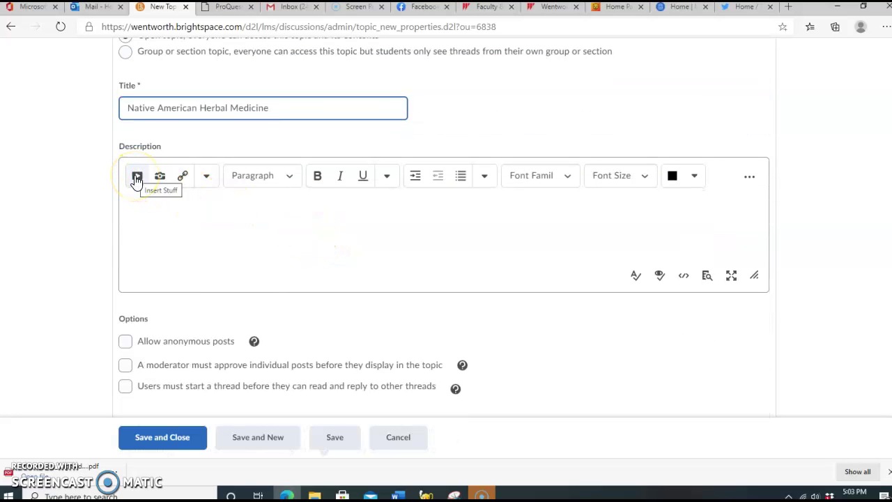
{"action": "left_click", "coordinate": [126, 387]}
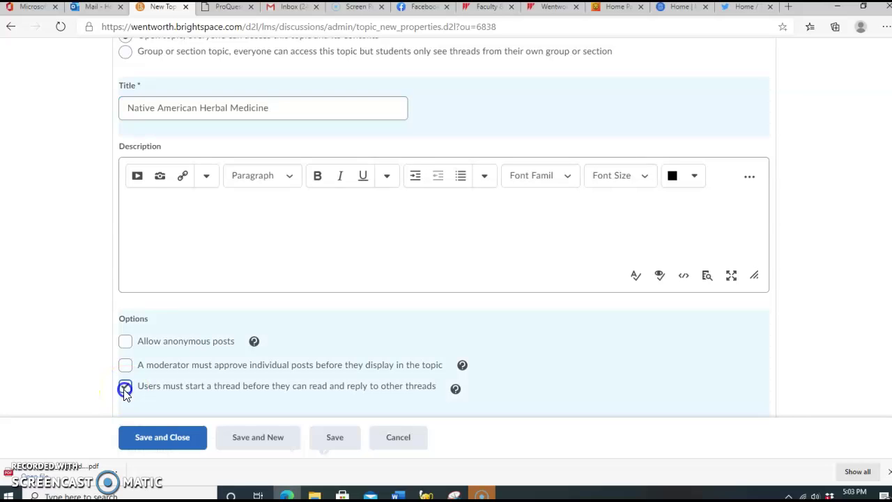
Upload the Indian_New_England_Before_the_Mayflower PDF from the computer's Downloads folder for the topic description
{"action": "left_click", "coordinate": [136, 180]}
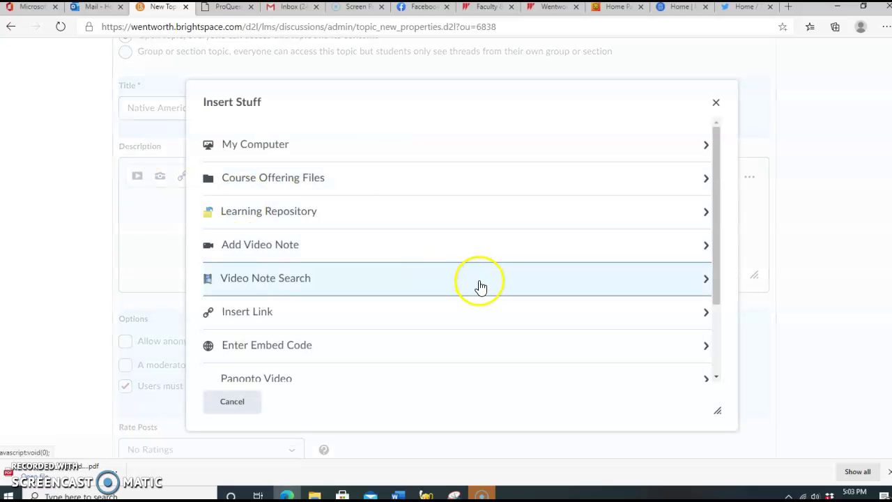
{"action": "scroll", "coordinate": [479, 290], "scroll_direction": "down", "scroll_amount": 2}
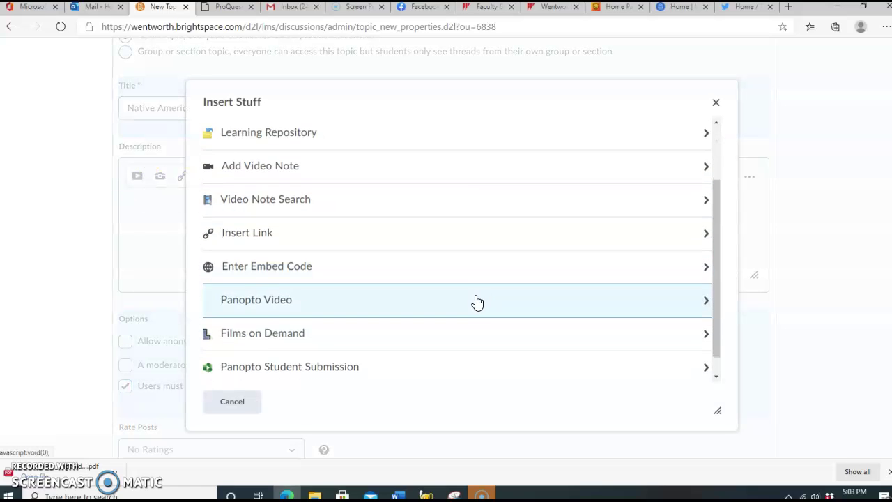
{"action": "scroll", "coordinate": [479, 303], "scroll_direction": "up", "scroll_amount": 2}
{"action": "left_click", "coordinate": [348, 147]}
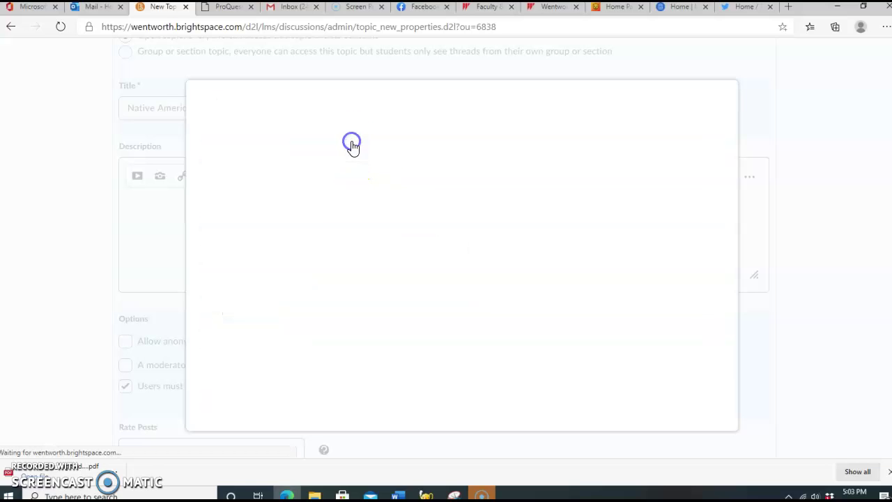
{"action": "left_click", "coordinate": [424, 186]}
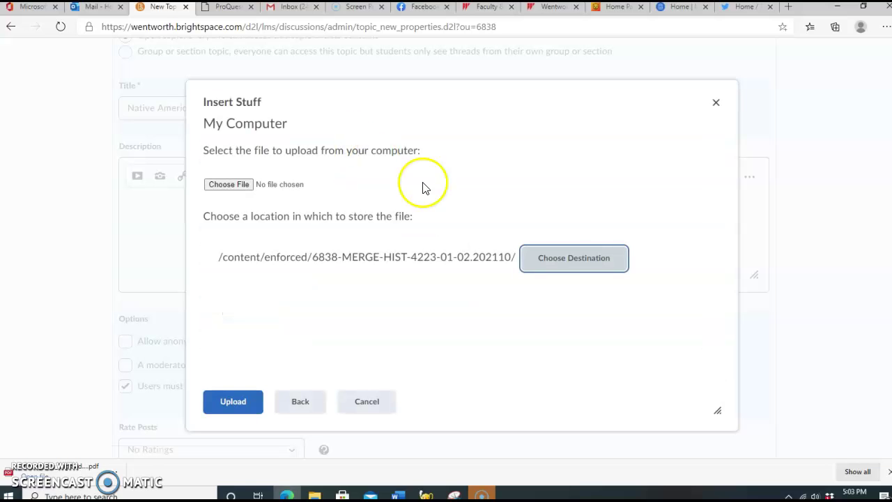
{"action": "left_click", "coordinate": [241, 188]}
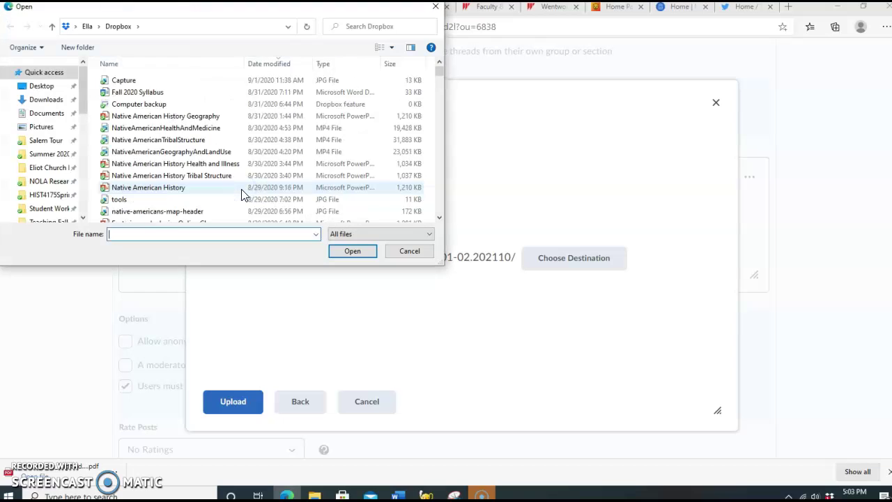
{"action": "left_click", "coordinate": [46, 101]}
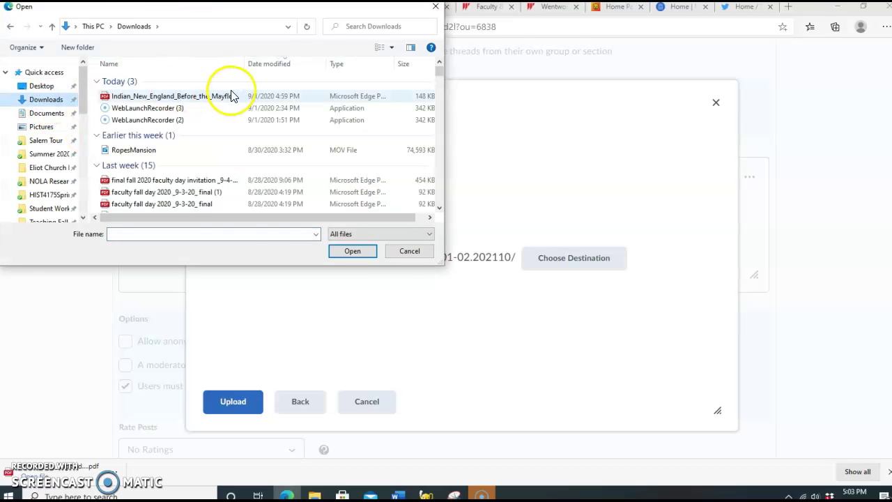
{"action": "left_click", "coordinate": [232, 96]}
{"action": "left_click", "coordinate": [362, 252]}
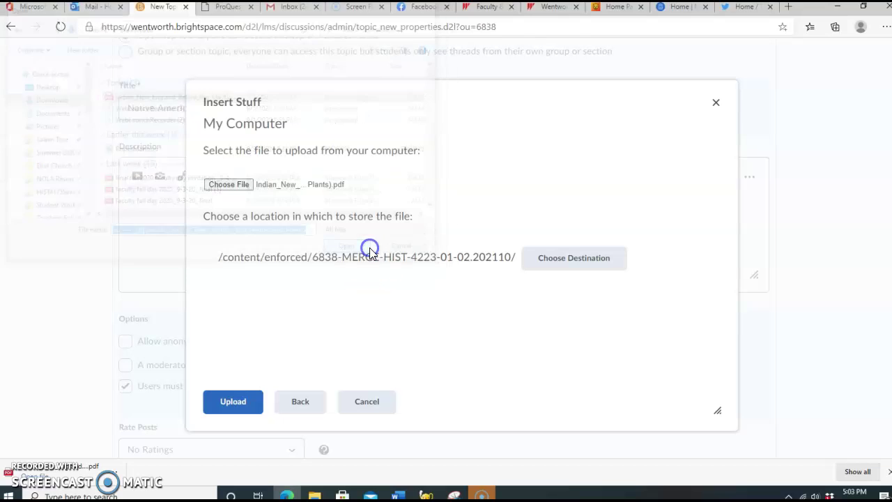
{"action": "left_click", "coordinate": [234, 405]}
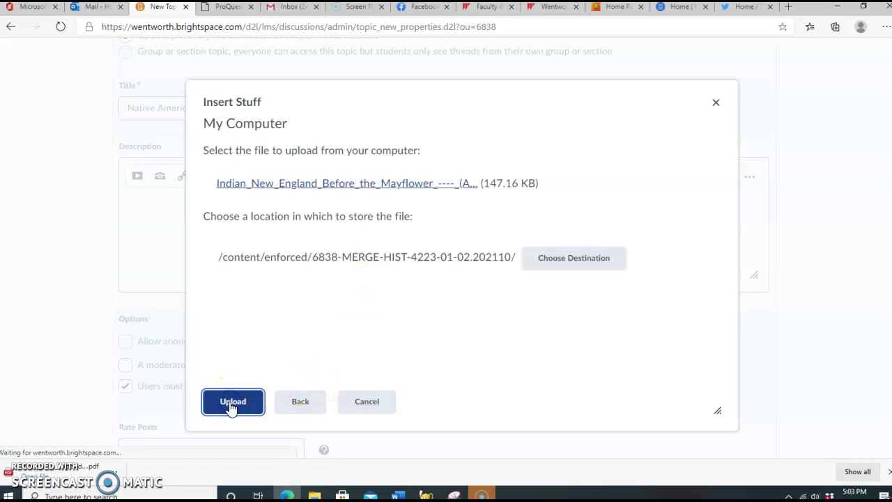
Set the PDF's link text to "Uses of Trees, Shrubs, and Herbaceous Plants", refresh the preview and insert the link
{"action": "left_click", "coordinate": [313, 266]}
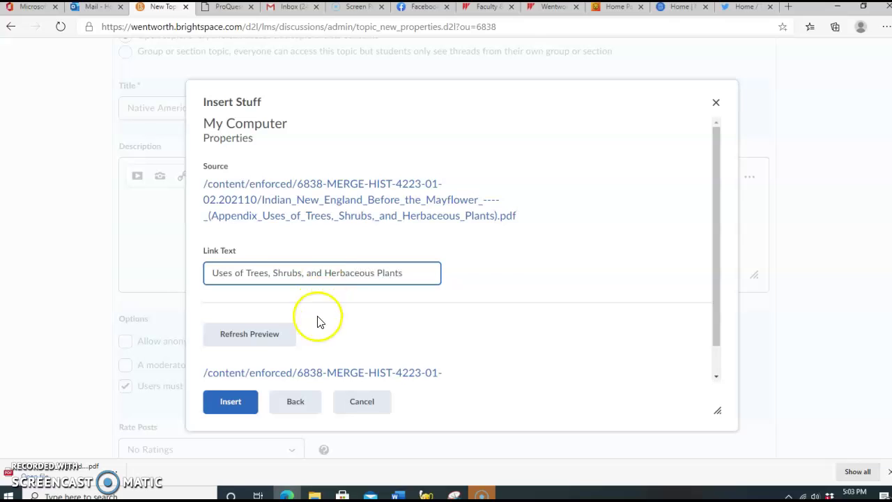
{"action": "left_click", "coordinate": [270, 342]}
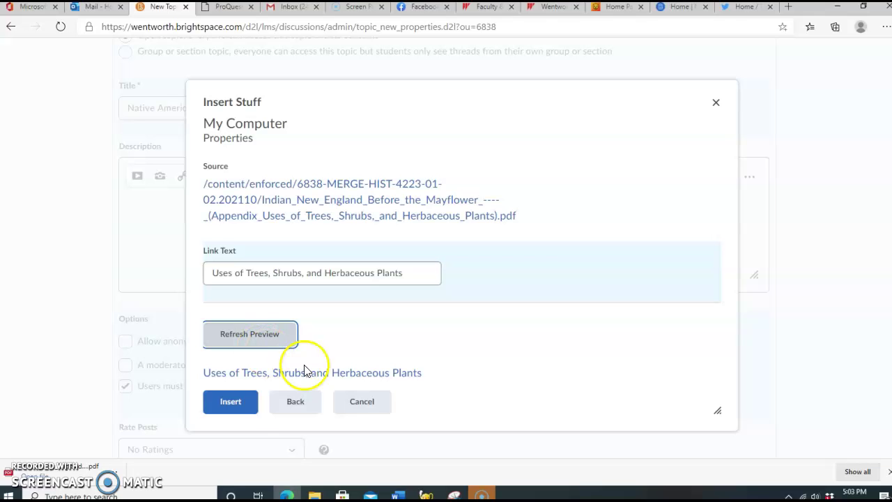
{"action": "left_click", "coordinate": [230, 402]}
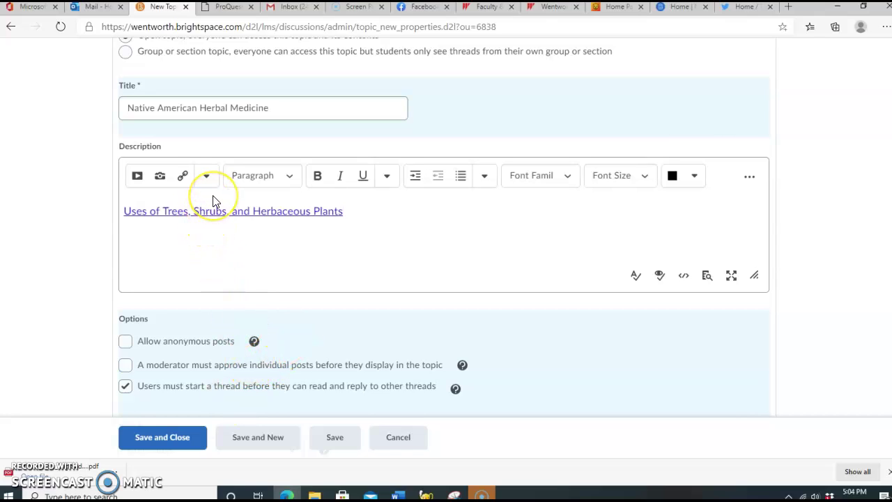
Add the placeholder text "testtesttest" above the link in the description, then save and close the topic
{"action": "left_click", "coordinate": [124, 215]}
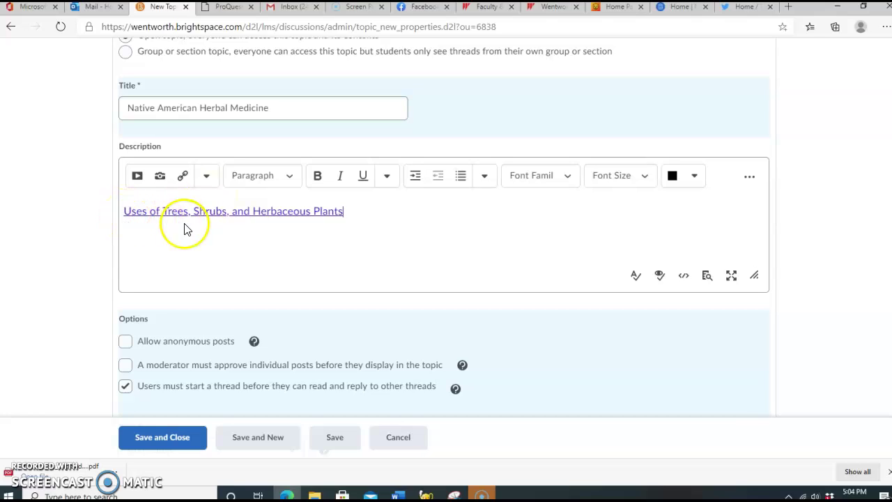
{"action": "triple_click", "coordinate": [124, 211]}
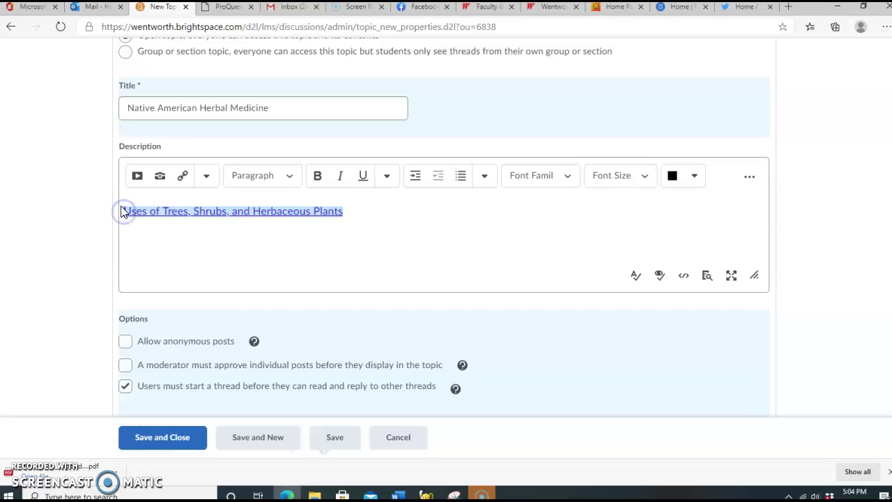
{"action": "key", "text": "Left"}
{"action": "key", "text": "Return"}
{"action": "key", "text": "Return"}
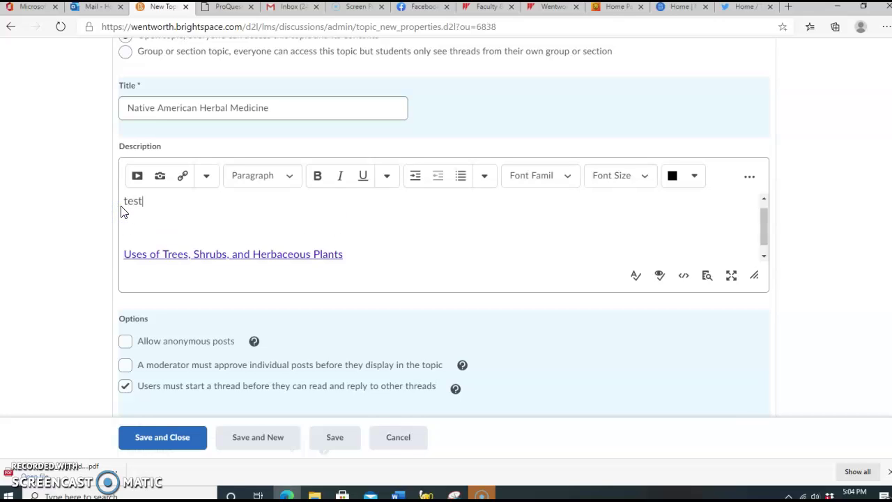
{"action": "type", "text": "testtesttes"}
{"action": "left_click", "coordinate": [123, 199]}
{"action": "type", "text": "ttest"}
{"action": "left_click", "coordinate": [142, 240]}
{"action": "scroll", "coordinate": [209, 393], "scroll_direction": "down", "scroll_amount": 1}
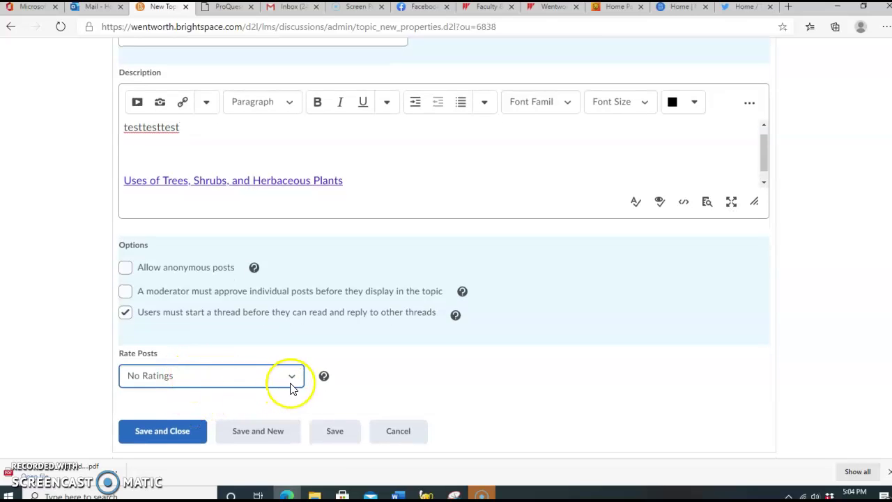
{"action": "left_click", "coordinate": [190, 434]}
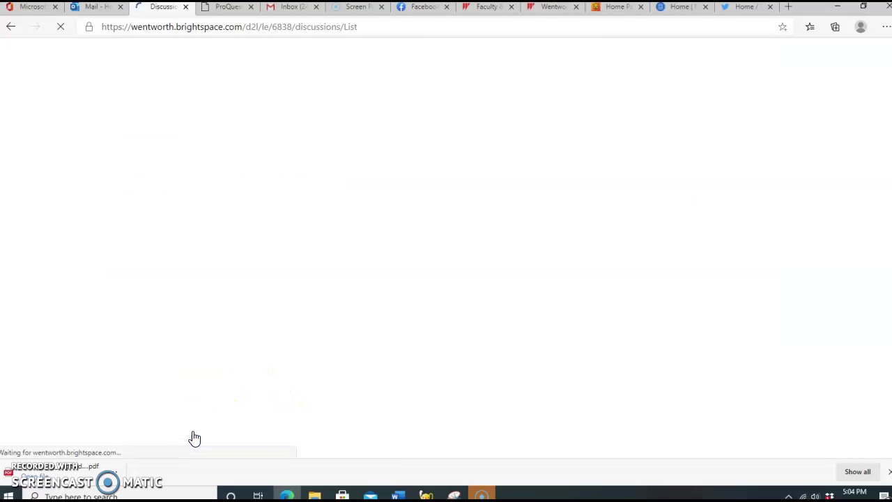
Add the existing Native American Herbal Medicine topic from the Course Discussions forum to the Native American History (9/9-9/15) content module
{"action": "scroll", "coordinate": [295, 380], "scroll_direction": "down", "scroll_amount": 1}
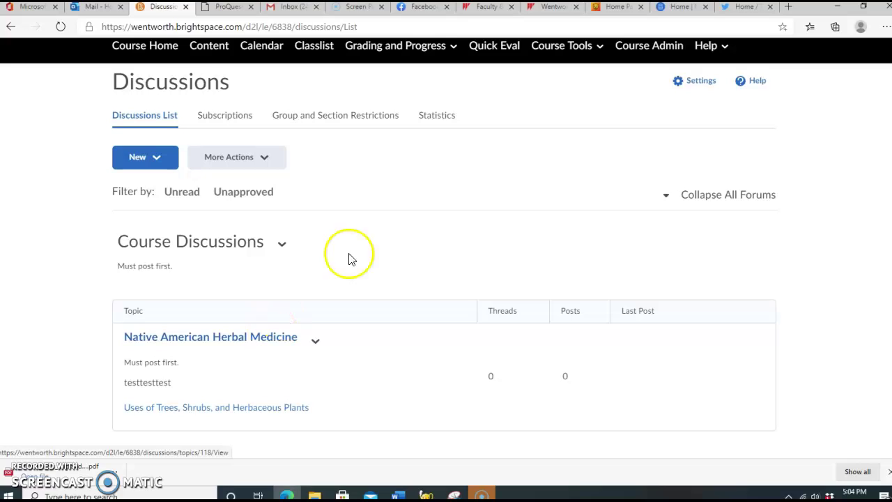
{"action": "scroll", "coordinate": [367, 142], "scroll_direction": "up", "scroll_amount": 1}
{"action": "scroll", "coordinate": [367, 141], "scroll_direction": "up", "scroll_amount": 2}
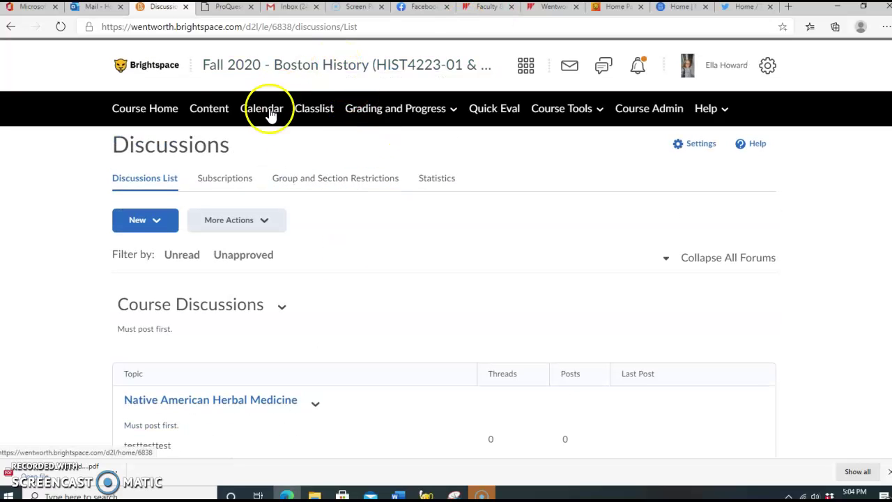
{"action": "left_click", "coordinate": [208, 113]}
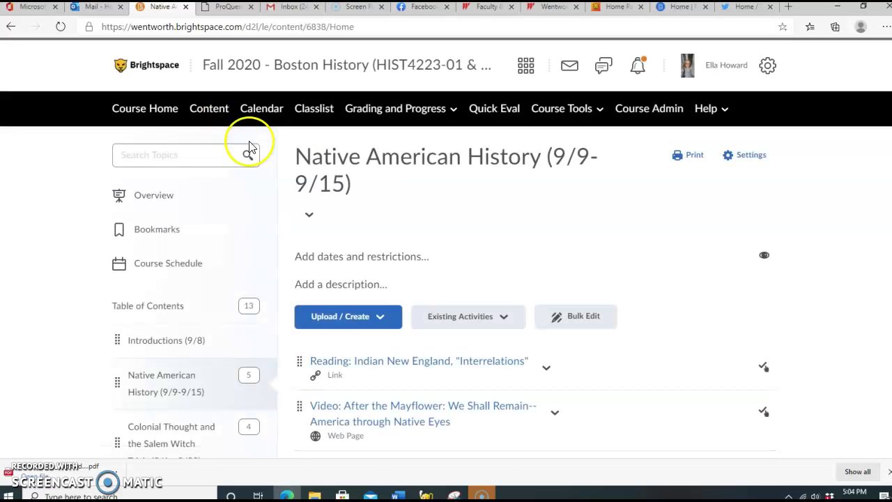
{"action": "scroll", "coordinate": [400, 227], "scroll_direction": "down", "scroll_amount": 4}
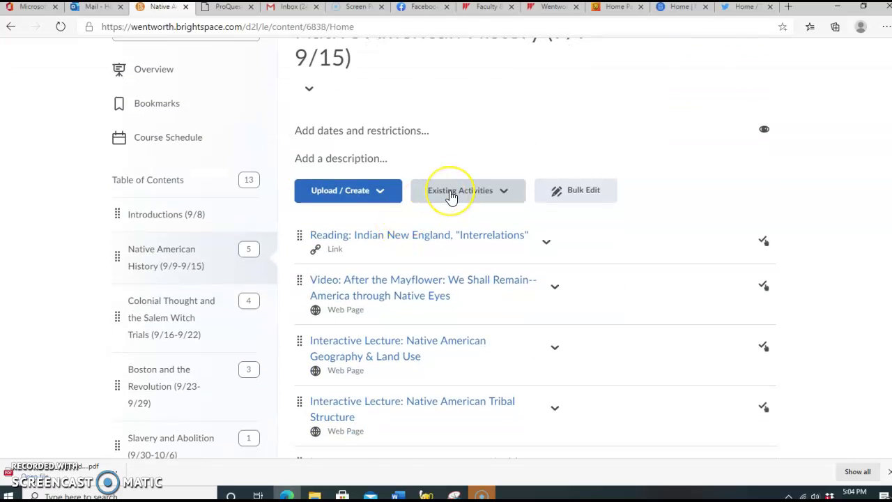
{"action": "left_click", "coordinate": [452, 196]}
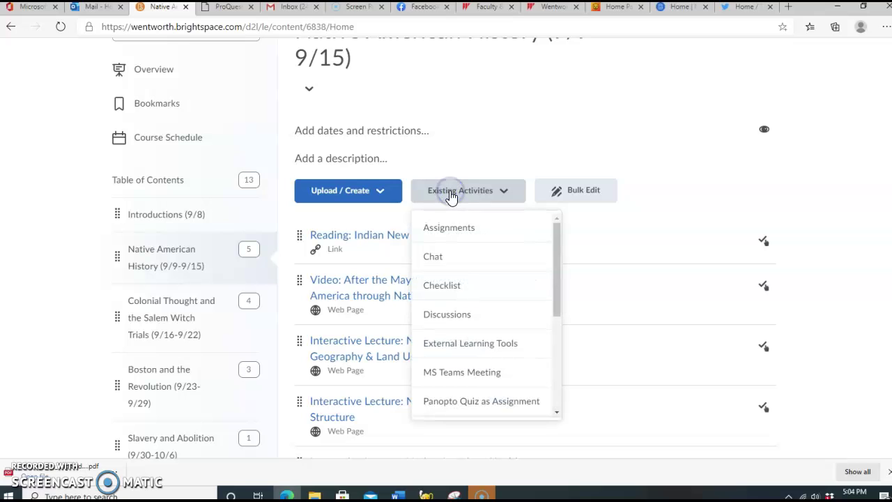
{"action": "left_click", "coordinate": [480, 314]}
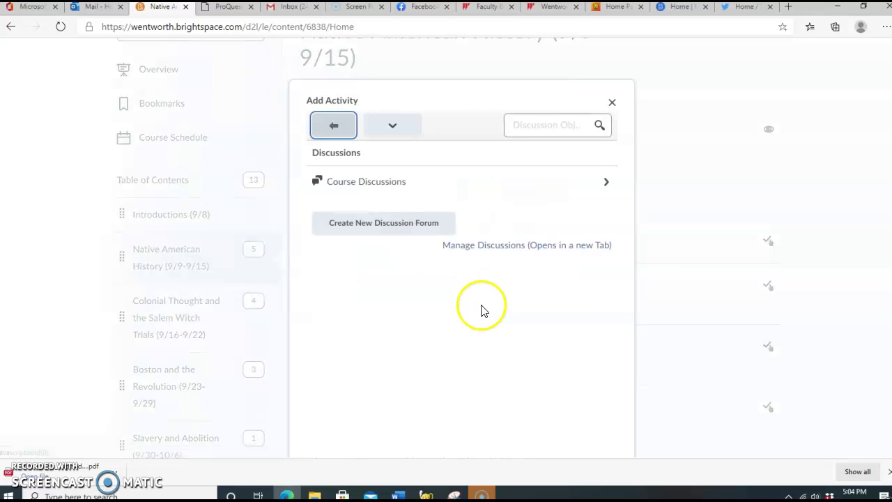
{"action": "left_click", "coordinate": [490, 183]}
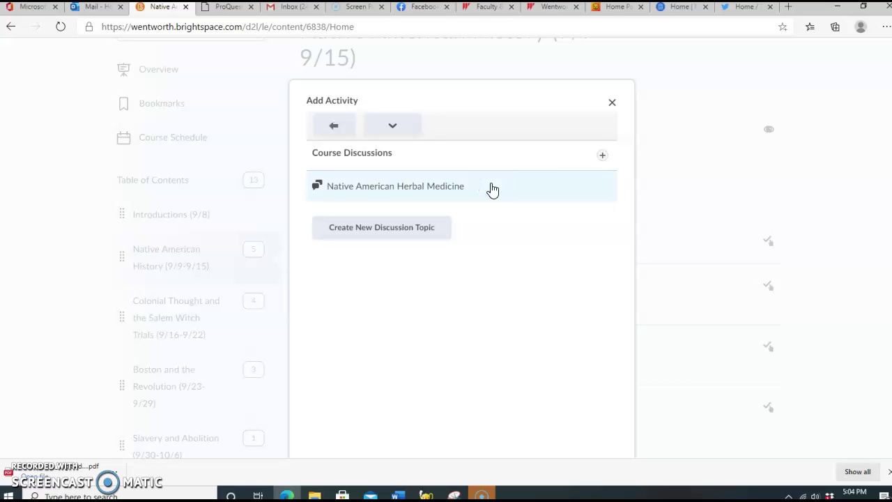
{"action": "left_click", "coordinate": [462, 188]}
{"action": "left_click", "coordinate": [428, 191]}
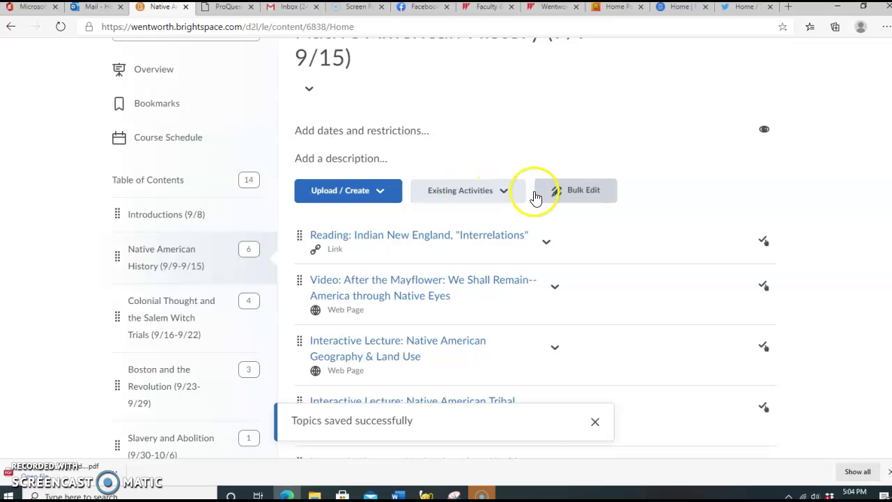
Find the Native American Herbal Medicine discussion among the module's items and open its topic page
{"action": "scroll", "coordinate": [534, 197], "scroll_direction": "down", "scroll_amount": 4}
{"action": "scroll", "coordinate": [546, 173], "scroll_direction": "down", "scroll_amount": 1}
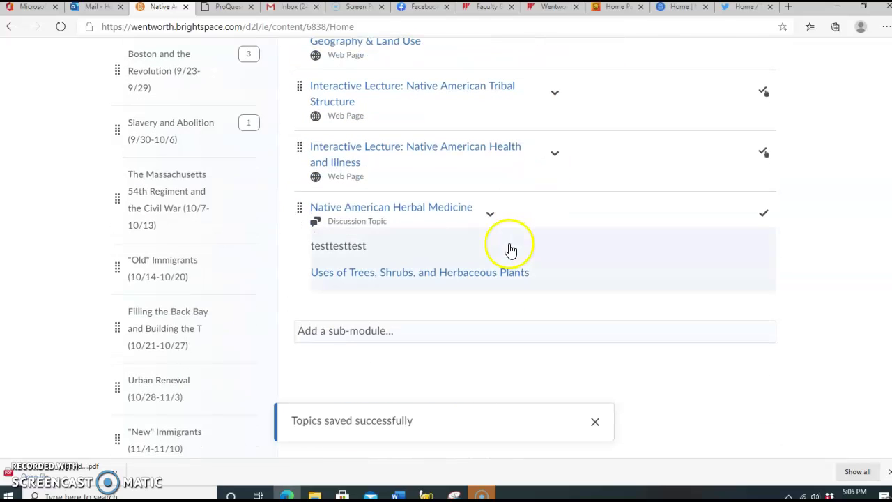
{"action": "left_click", "coordinate": [491, 218]}
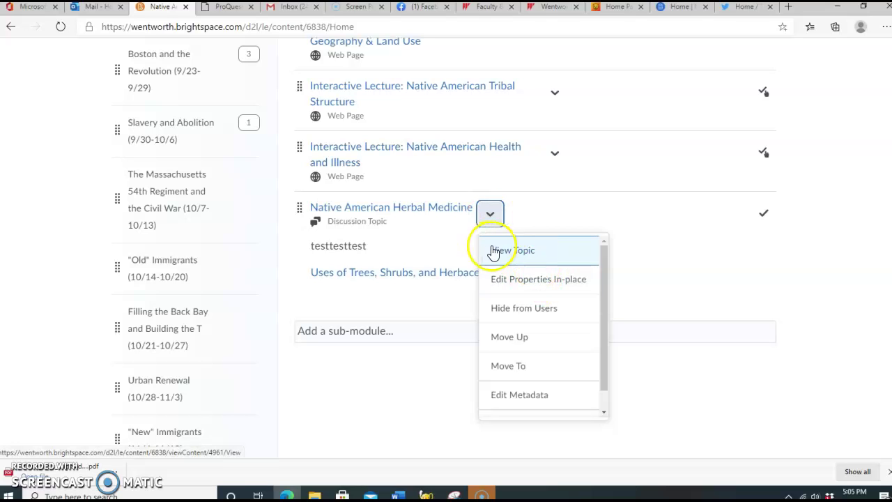
{"action": "left_click", "coordinate": [433, 209]}
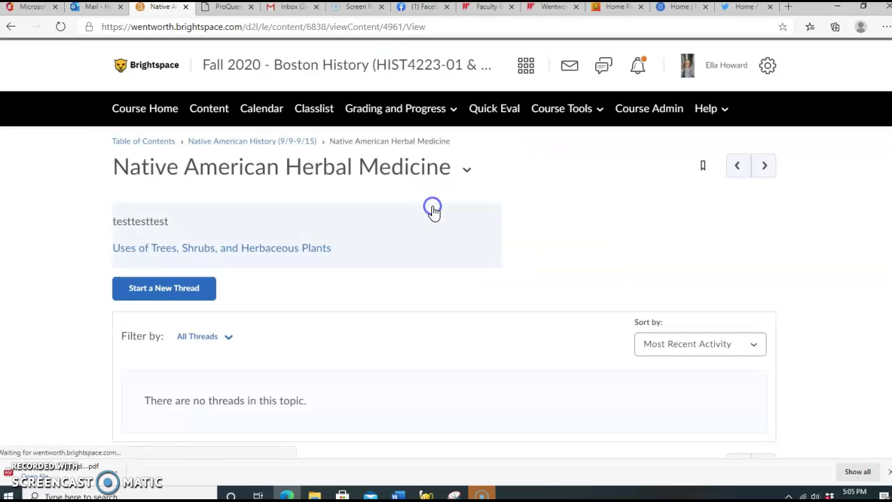
Review the topic's thread area and its visibility, completion requirement, and dates and restrictions settings in the activity details
{"action": "scroll", "coordinate": [433, 213], "scroll_direction": "down", "scroll_amount": 2}
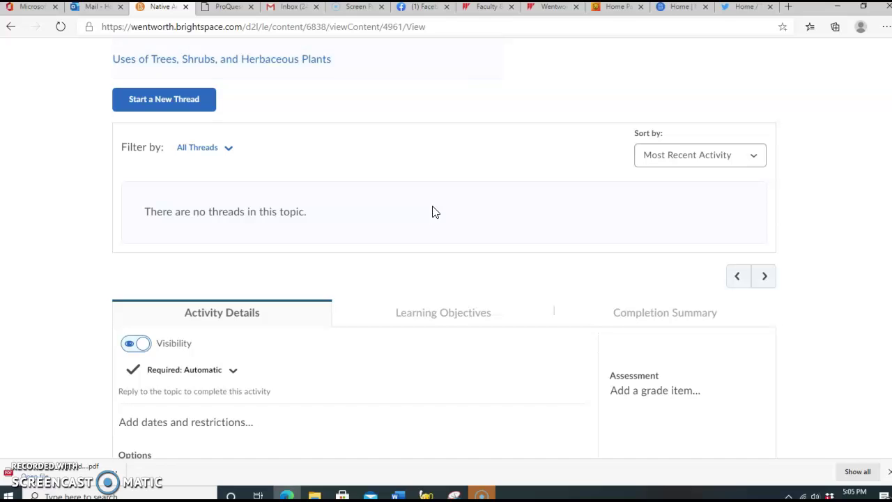
{"action": "scroll", "coordinate": [433, 211], "scroll_direction": "down", "scroll_amount": 2}
{"action": "scroll", "coordinate": [433, 209], "scroll_direction": "up", "scroll_amount": 2}
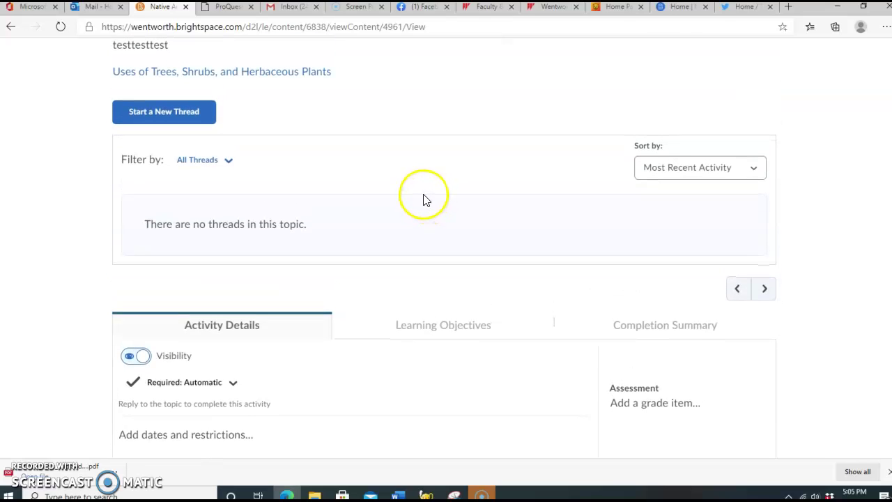
{"action": "scroll", "coordinate": [426, 200], "scroll_direction": "down", "scroll_amount": 2}
{"action": "left_click", "coordinate": [143, 239]}
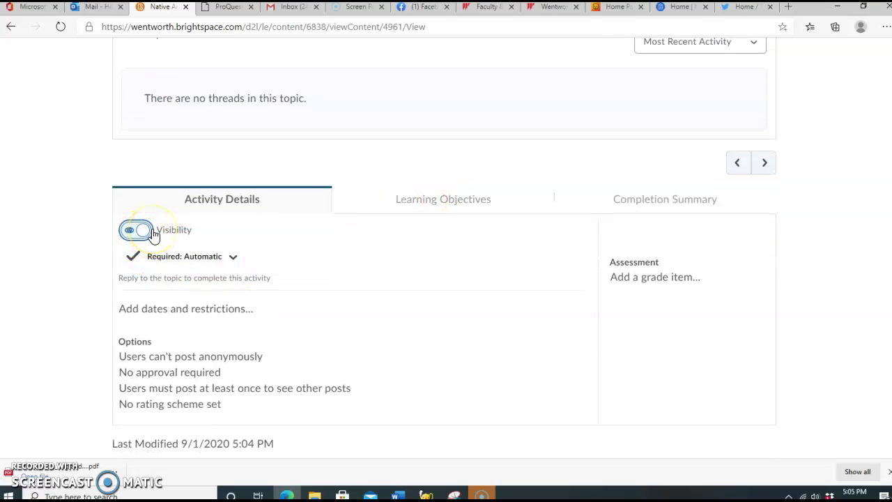
{"action": "left_click", "coordinate": [236, 259]}
{"action": "left_click", "coordinate": [198, 317]}
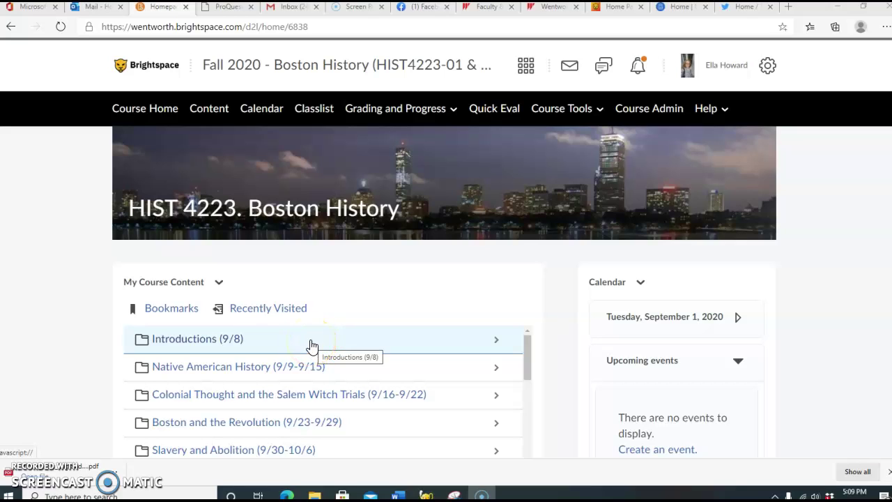
Open the course's Rubrics page from the course administration and start a new rubric
{"action": "left_click", "coordinate": [314, 348]}
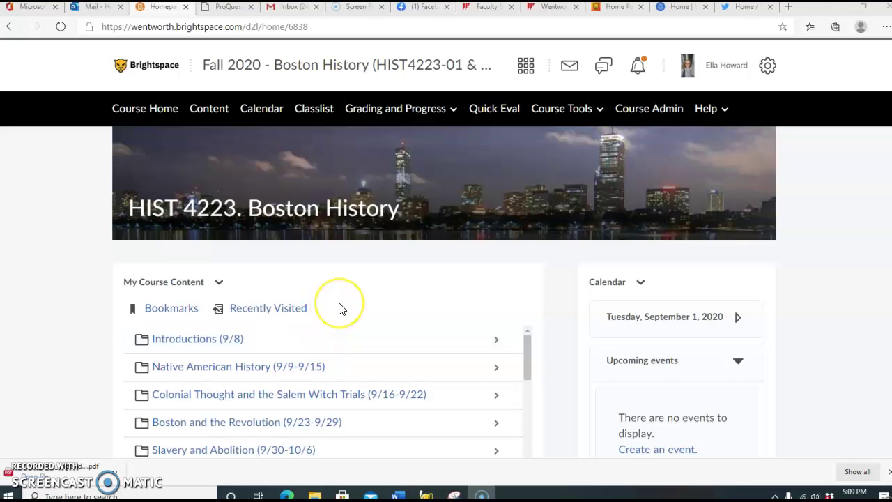
{"action": "left_click", "coordinate": [636, 115]}
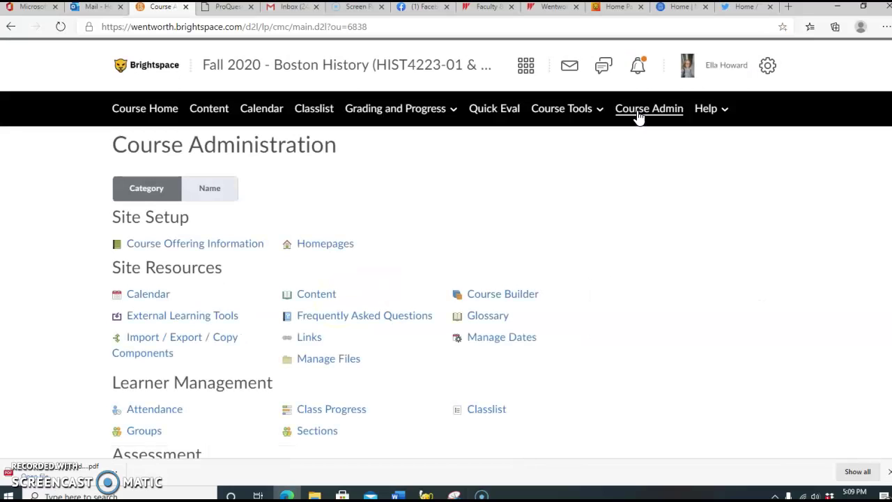
{"action": "scroll", "coordinate": [635, 120], "scroll_direction": "down", "scroll_amount": 3}
{"action": "scroll", "coordinate": [139, 398], "scroll_direction": "down", "scroll_amount": 1}
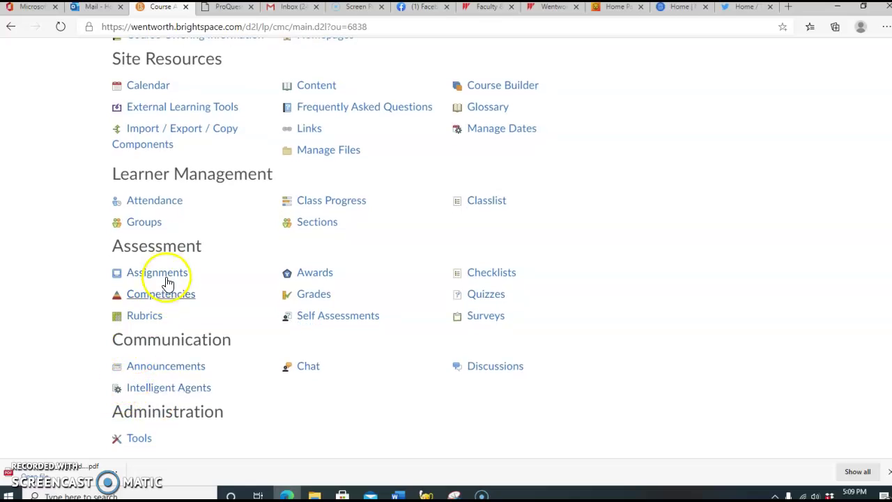
{"action": "left_click", "coordinate": [154, 324]}
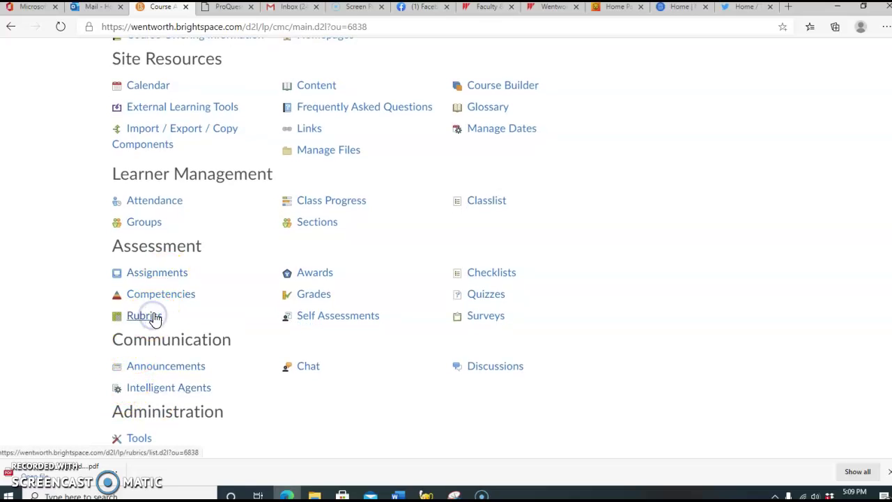
{"action": "left_click", "coordinate": [154, 324]}
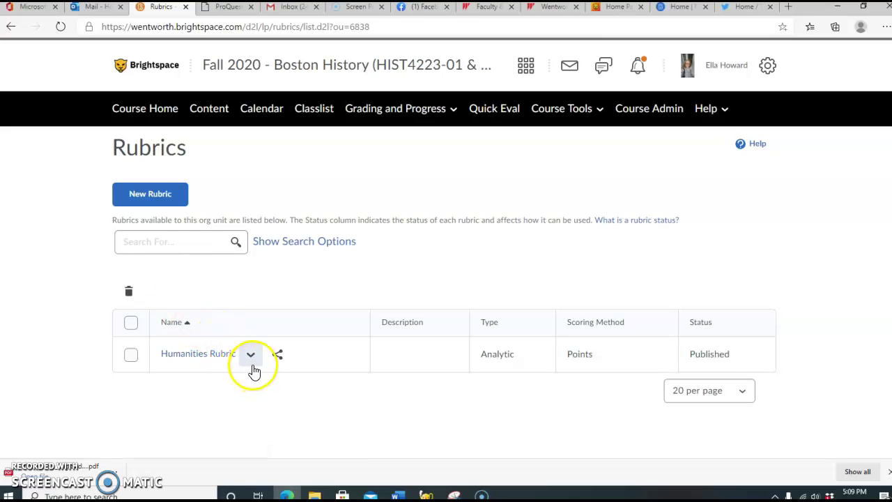
{"action": "left_click", "coordinate": [167, 206]}
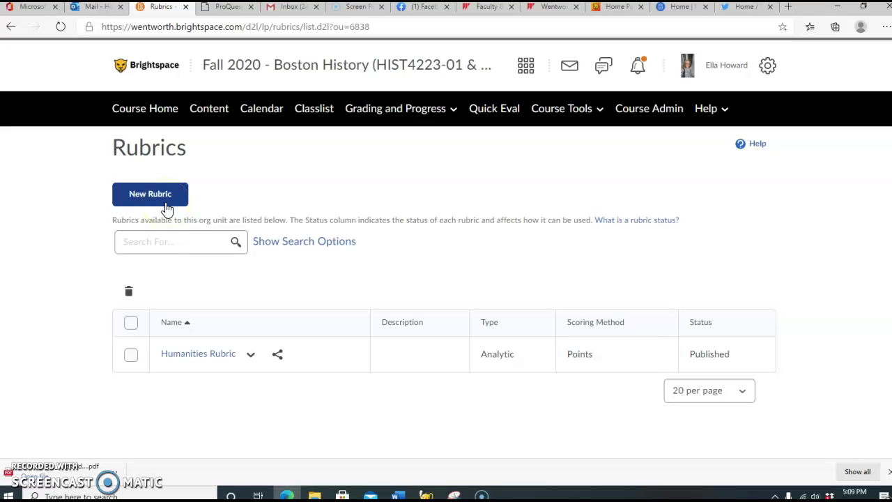
{"action": "left_click", "coordinate": [174, 196]}
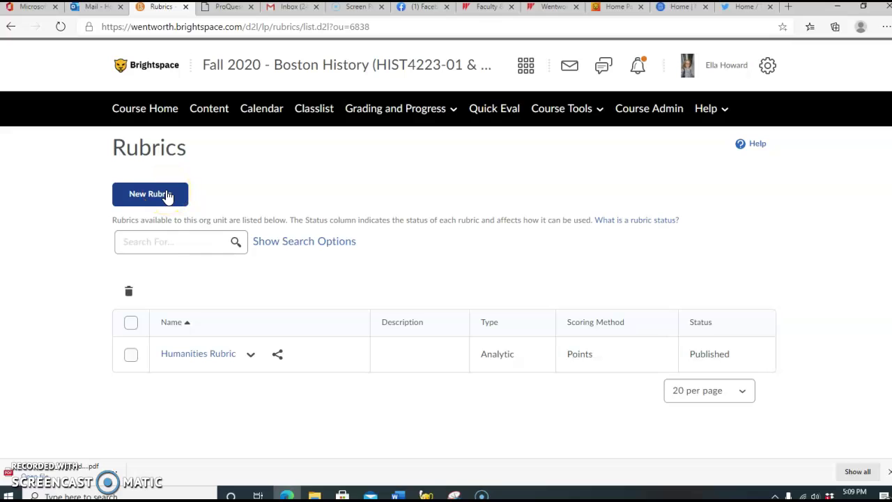